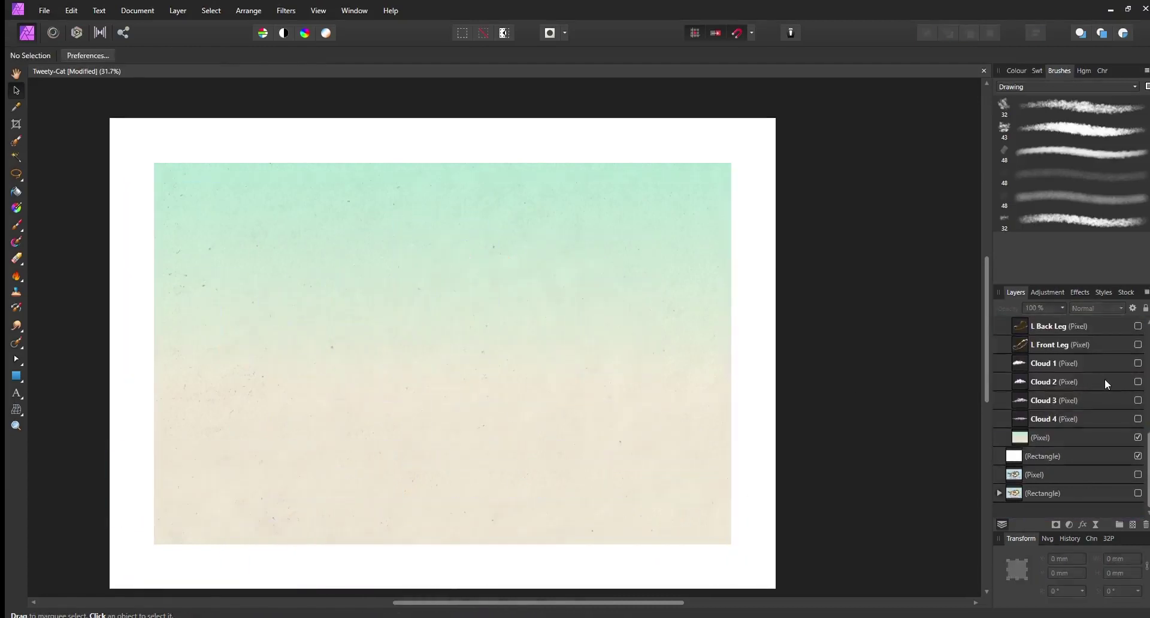
pyautogui.hotkey('ctrl', 'z')
pyautogui.hotkey('ctrl', 'z')
pyautogui.click(796, 375)
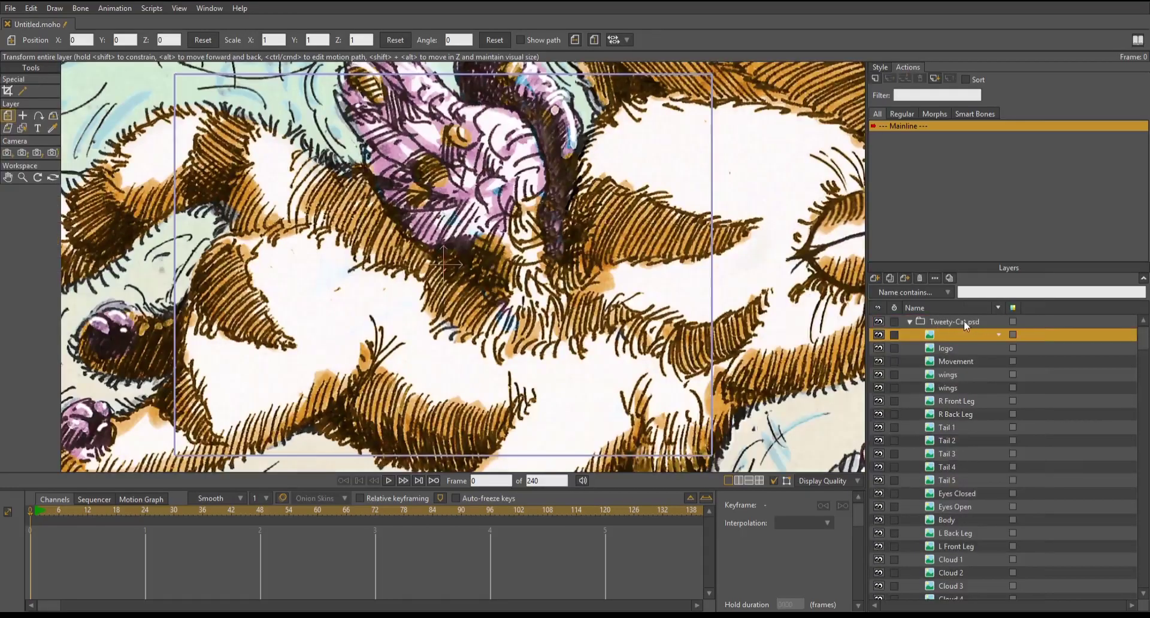
# - Switch to Moho and select the Tweety-Cat.psd group that holds the artwork's layers
pyautogui.click(964, 321)
pyautogui.scroll(-10, 628, 461)
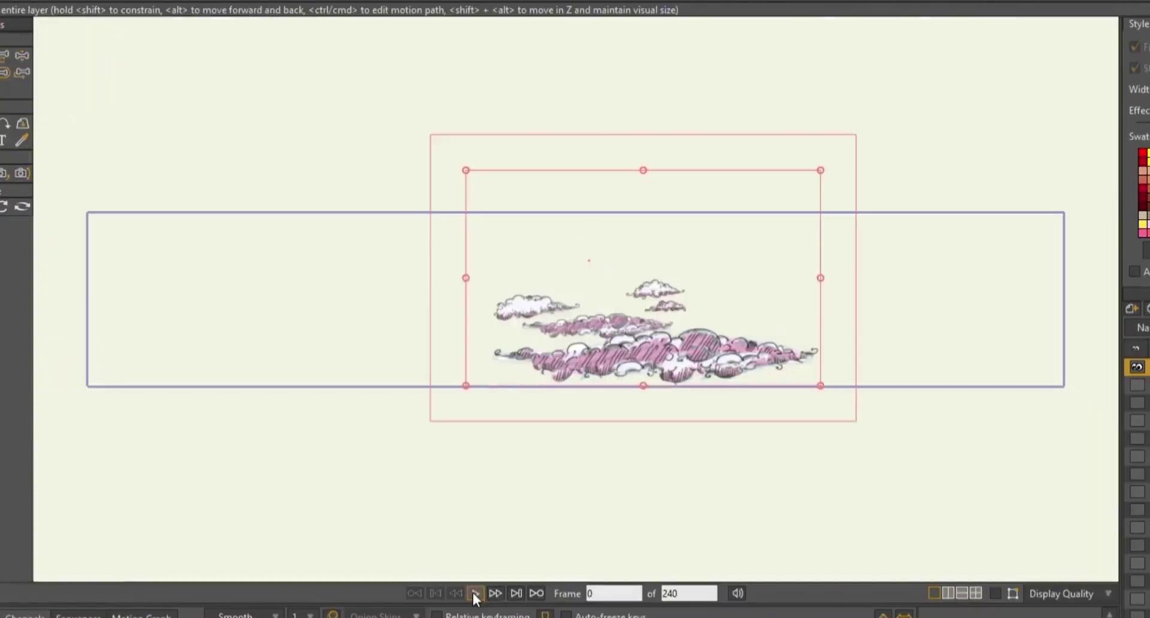
# - Play back the drifting cloud animations to check their motion
pyautogui.click(475, 593)
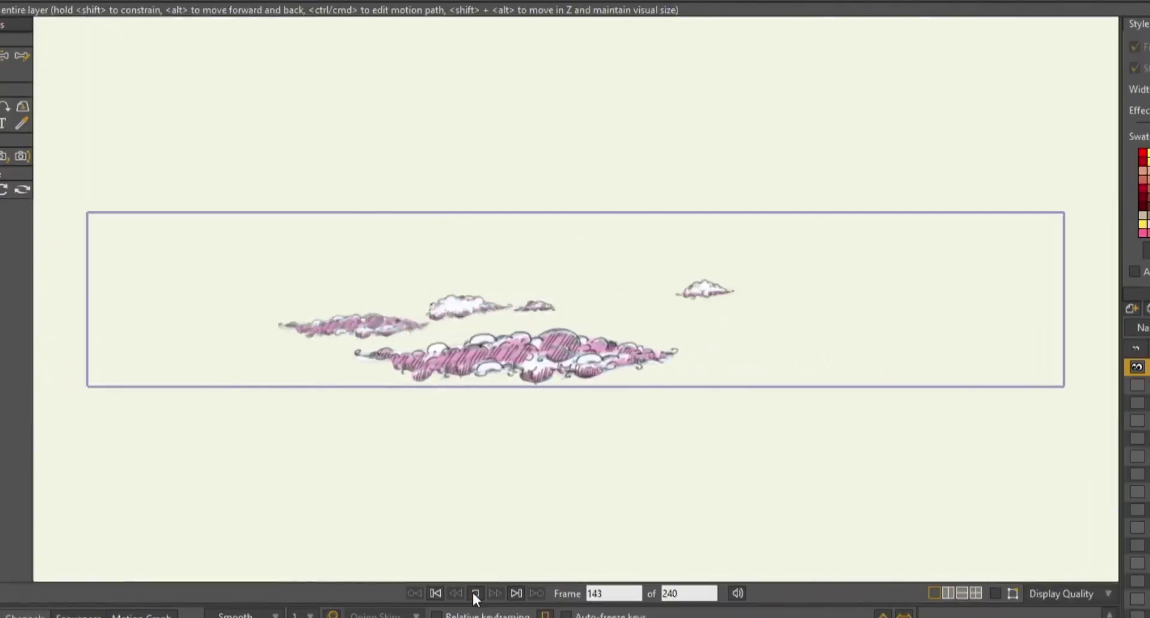
pyautogui.click(474, 592)
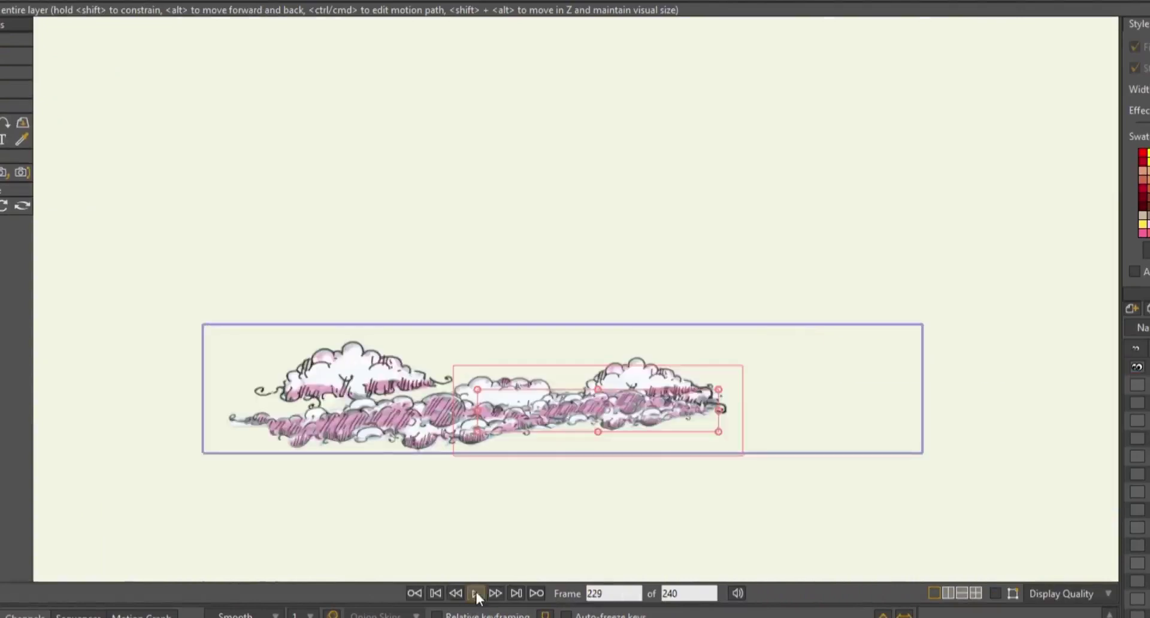
pyautogui.click(475, 593)
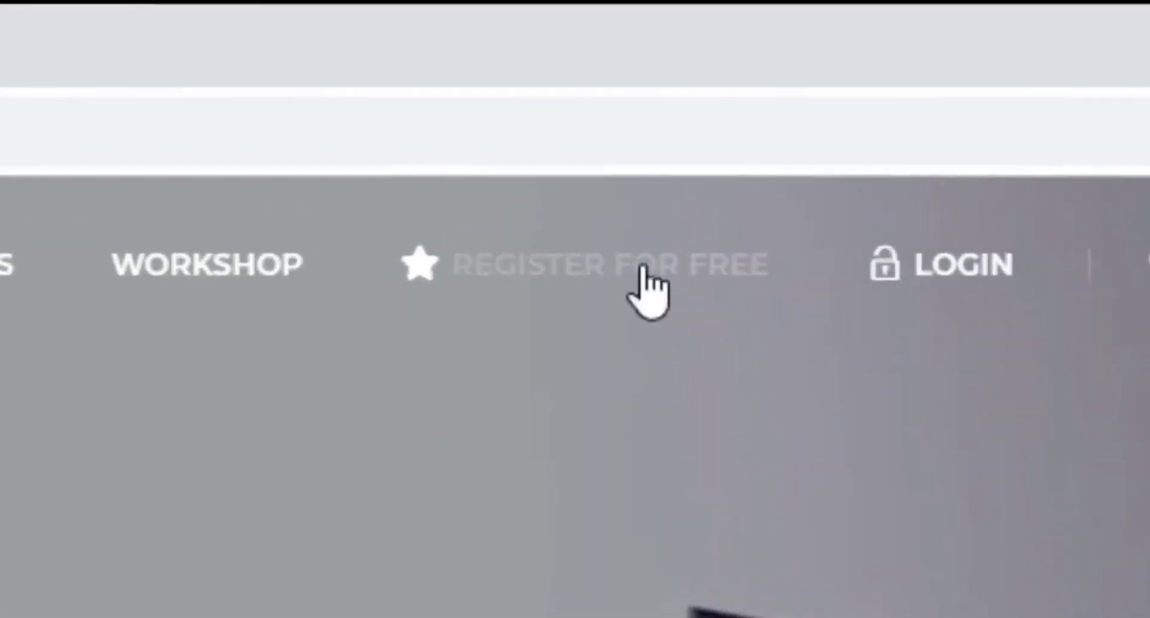
# - Switch to the Artivive website, choose the free registration for artists and log in with the account's e-mail and password
pyautogui.click(642, 269)
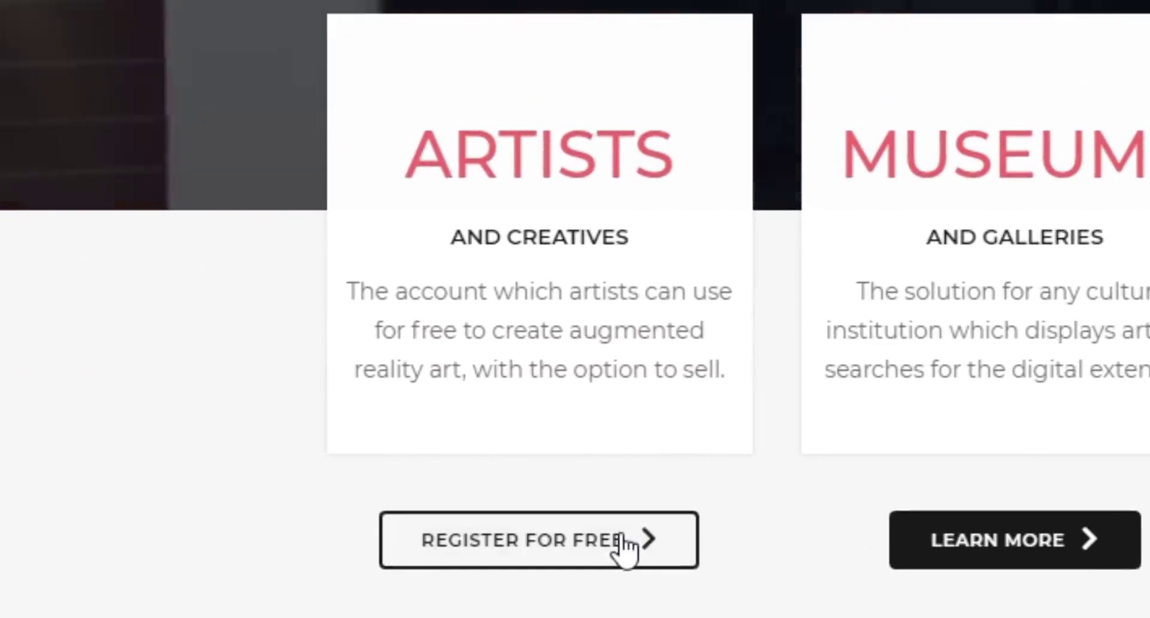
pyautogui.click(641, 535)
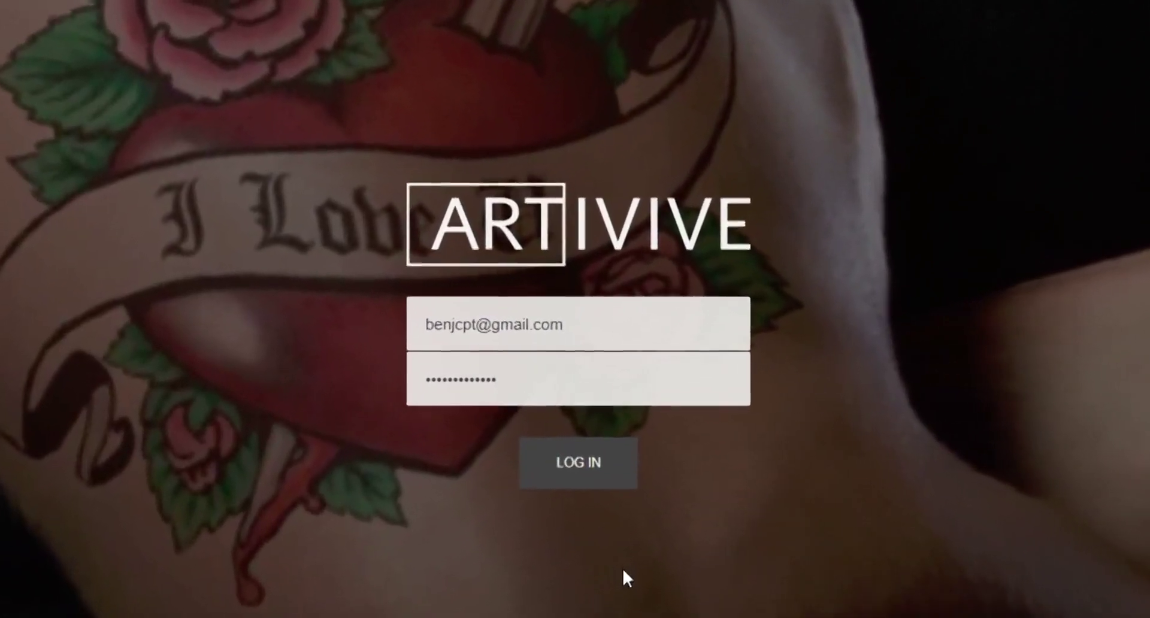
pyautogui.click(581, 482)
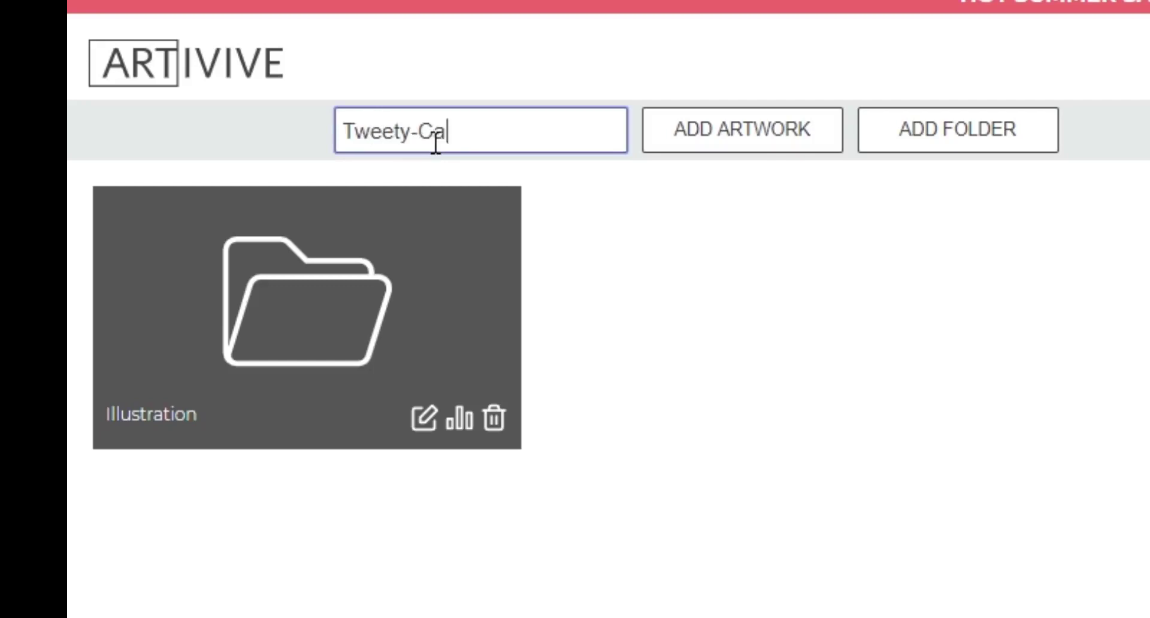
# - Add a new artwork named Tweety-Cat and switch the project to the 3D/Pro editor
pyautogui.click(782, 129)
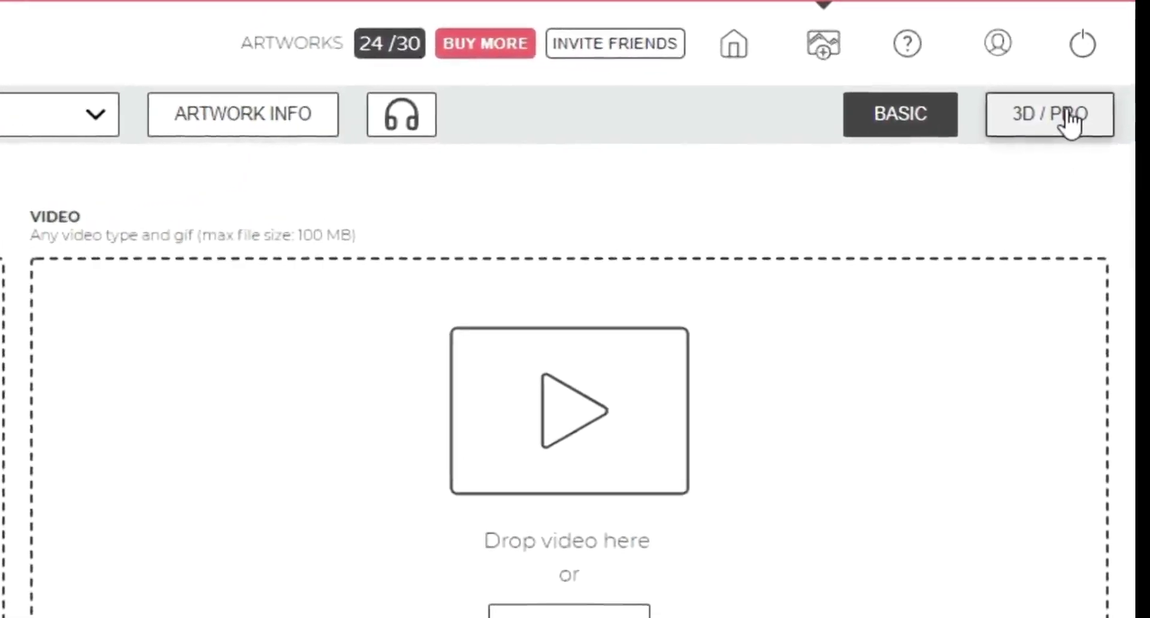
pyautogui.click(1068, 118)
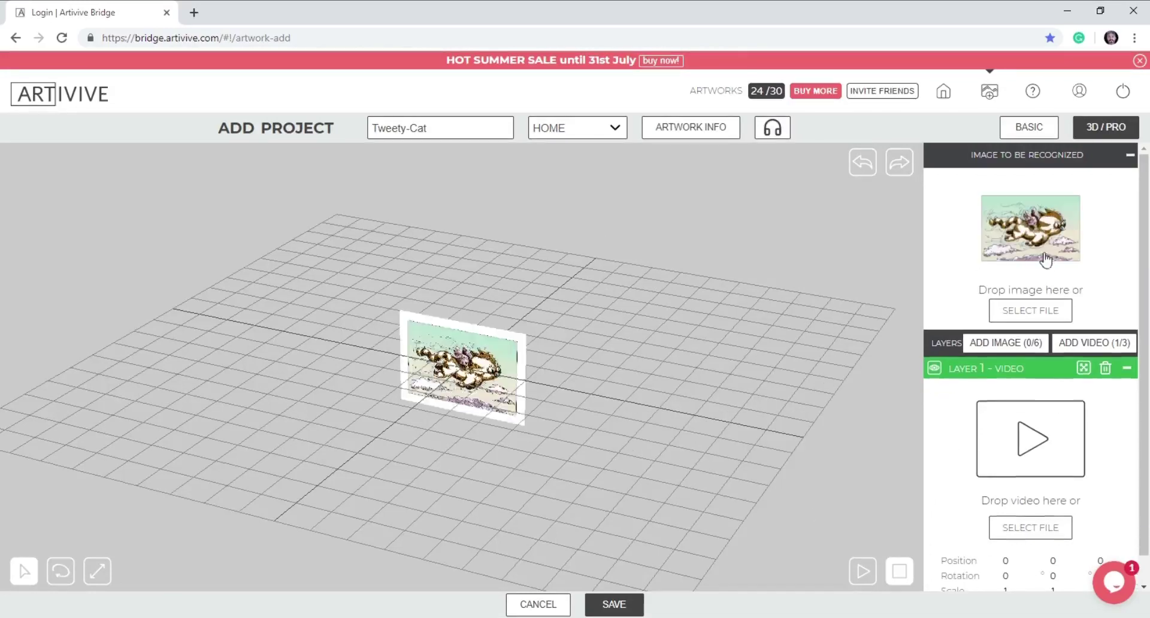
# - Set the first two scale values of the 1.mp4 video layer to 1,6 and preview it over the artwork
pyautogui.moveTo(569, 427); pyautogui.dragTo(714, 370)
pyautogui.scroll(10, 714, 370)
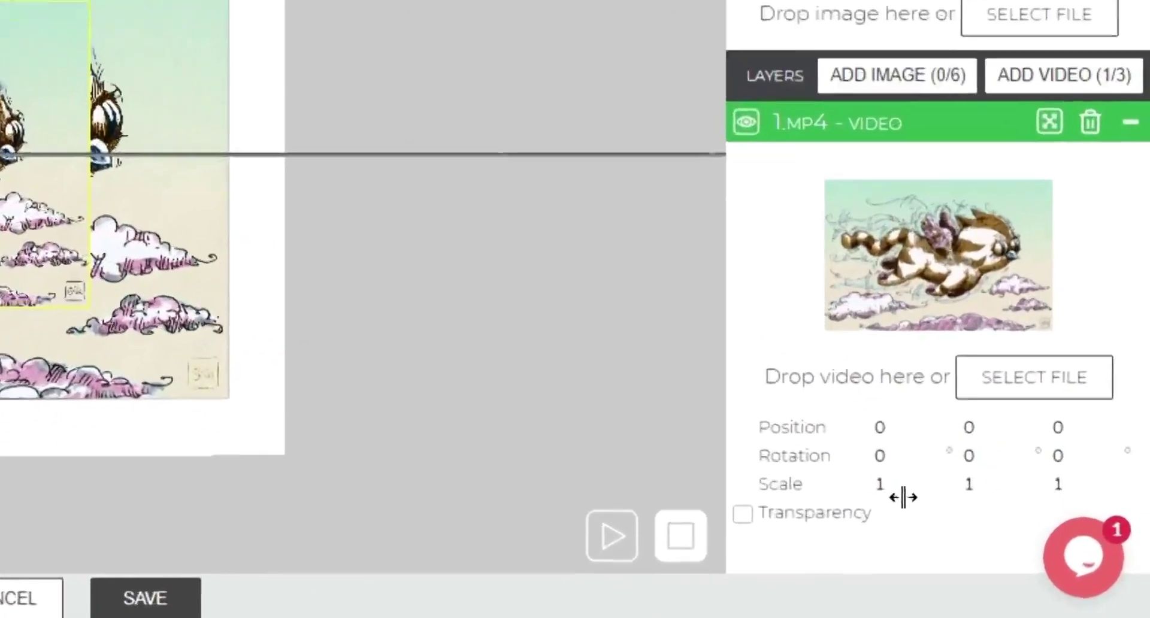
pyautogui.click(1015, 547)
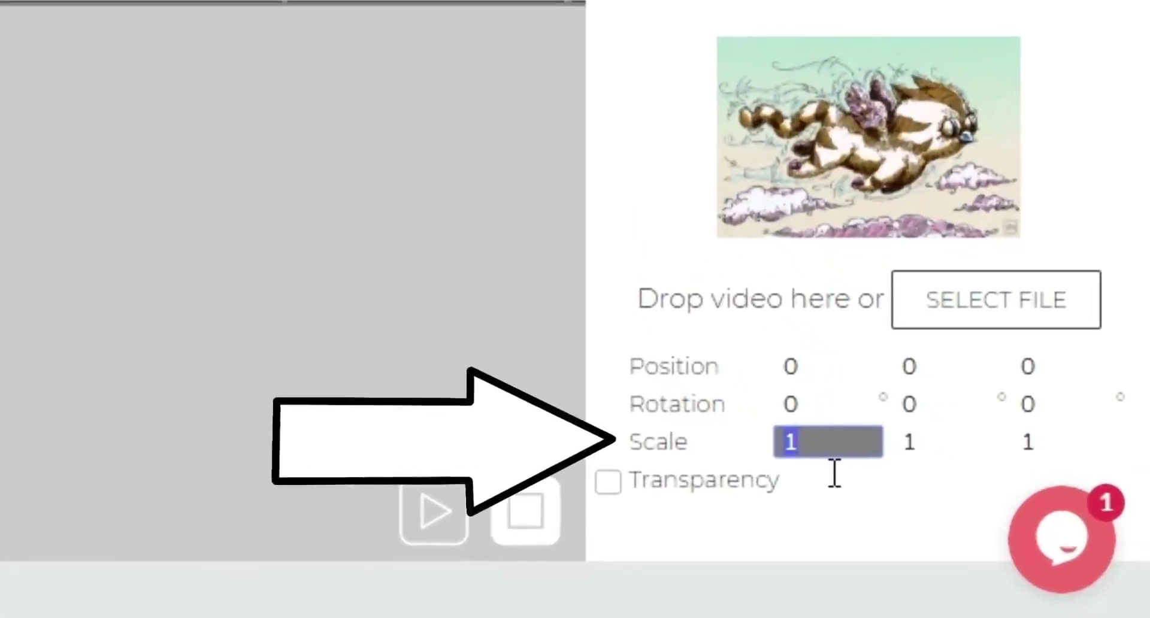
pyautogui.write('1,6')
pyautogui.click(938, 455)
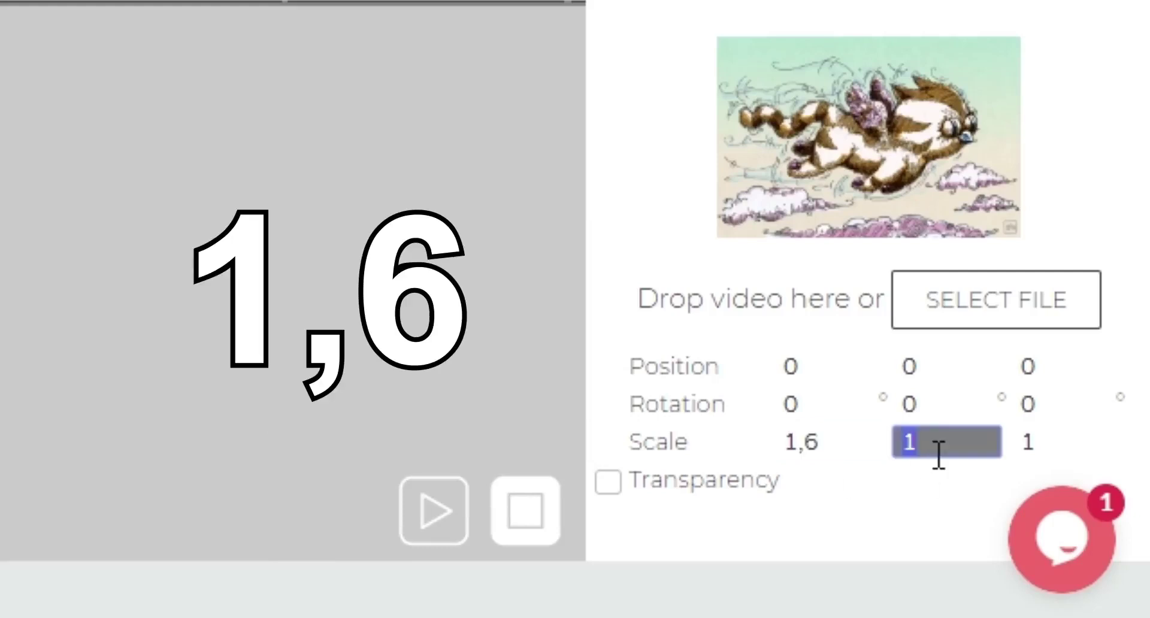
pyautogui.write('1,6')
pyautogui.click(1026, 461)
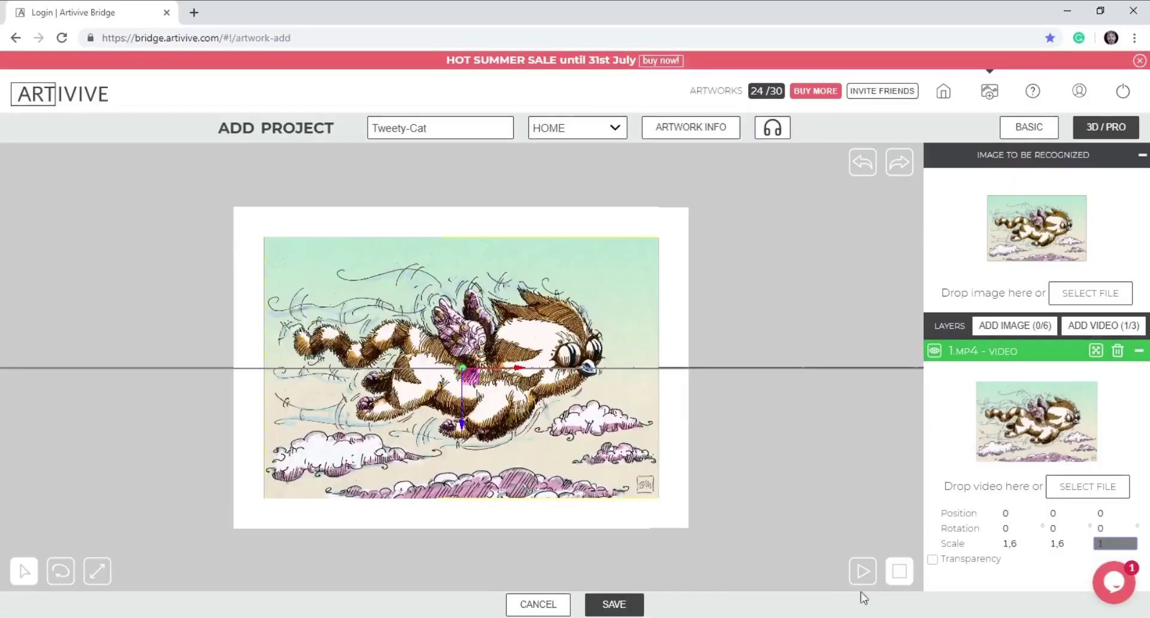
pyautogui.click(864, 573)
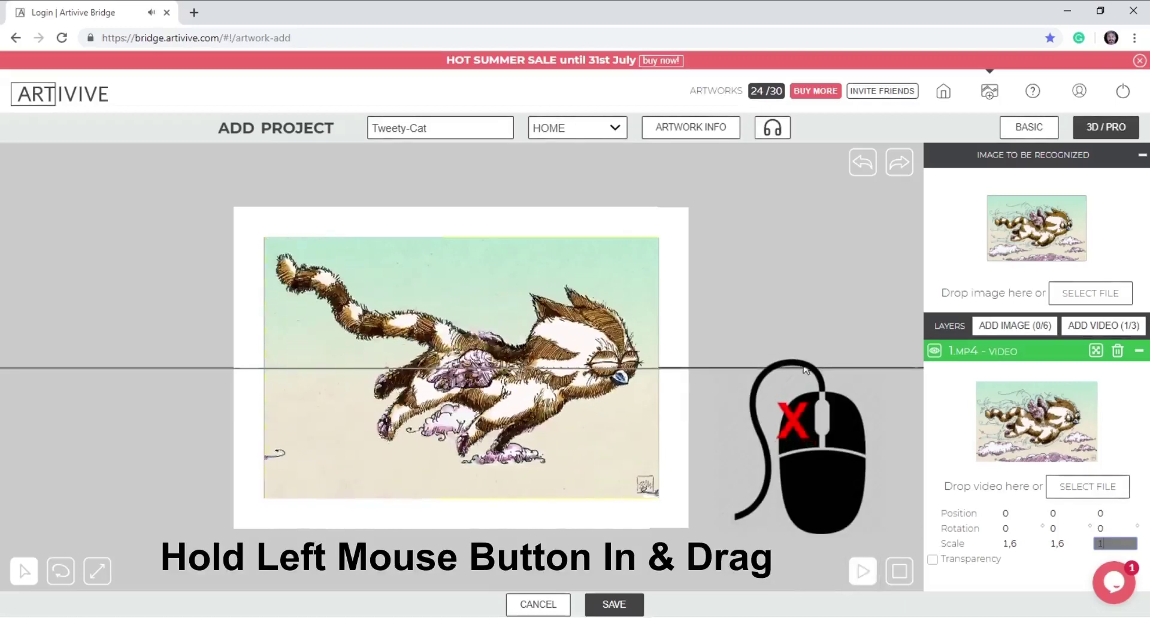
pyautogui.moveTo(803, 366); pyautogui.dragTo(706, 375)
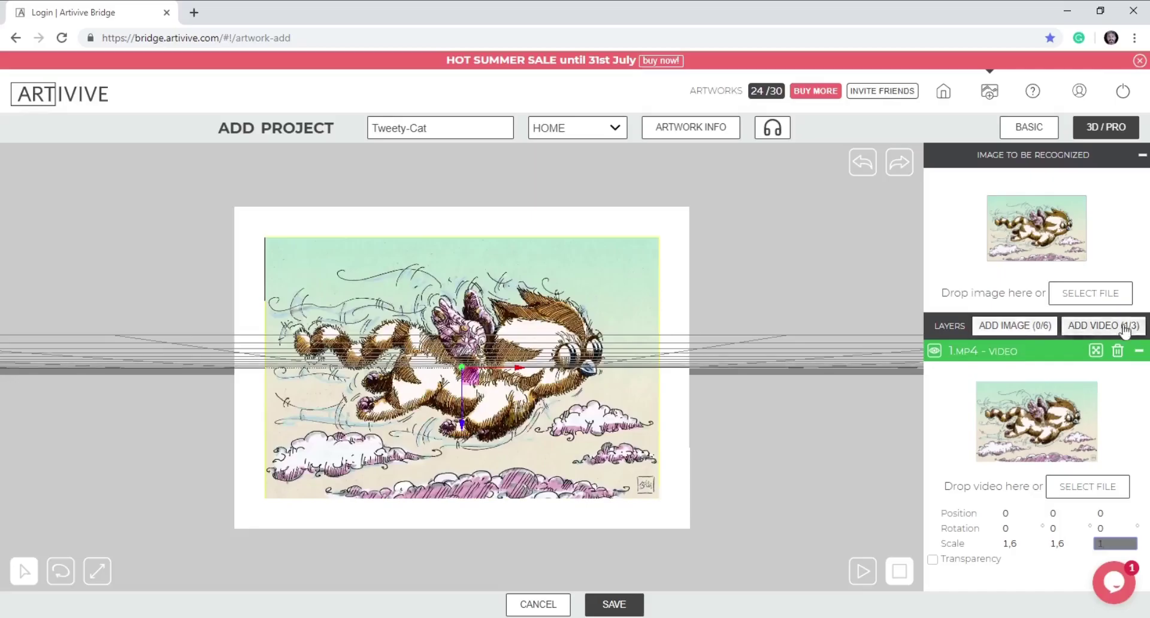
# - Add the Clouds 2 video as a new layer and set its first two scale values to 2
pyautogui.click(1125, 329)
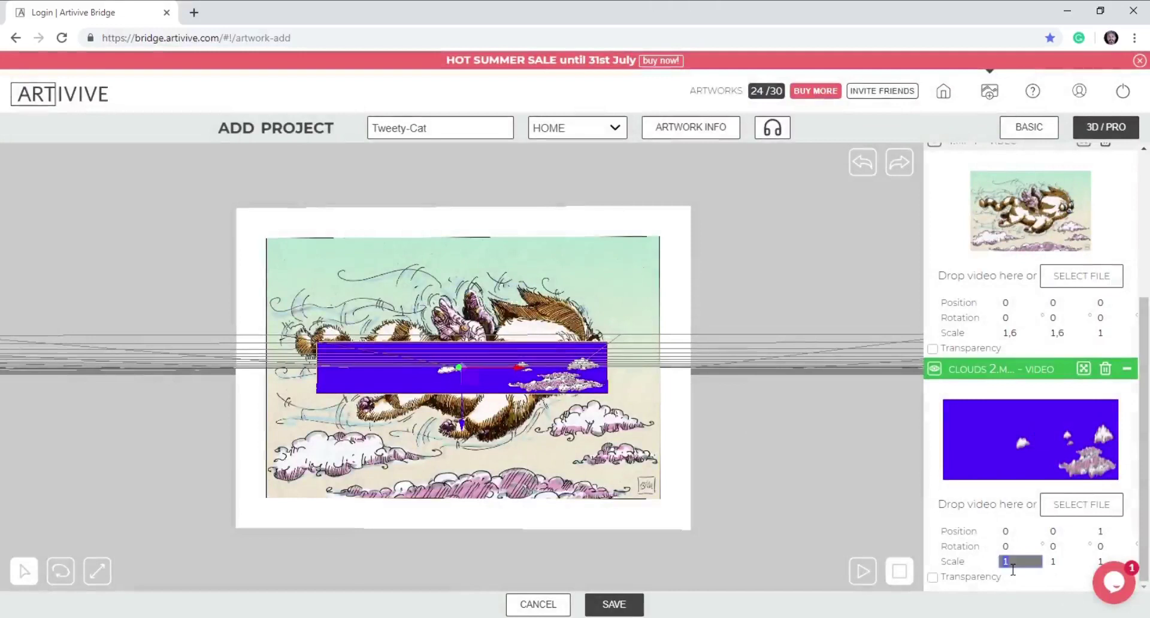
pyautogui.write('2')
pyautogui.click(1060, 567)
pyautogui.write('2')
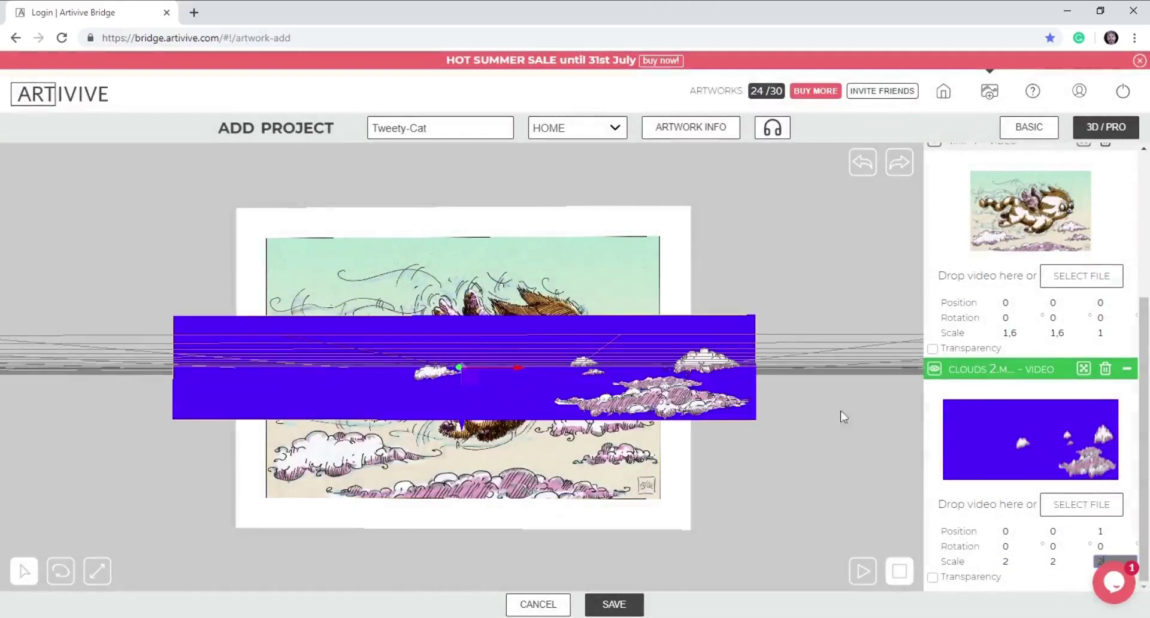
# - Enable transparency for the Clouds 2 layer and sample its blue background, RGB 2 60 255, as the transparent colour
pyautogui.moveTo(836, 406); pyautogui.dragTo(825, 404)
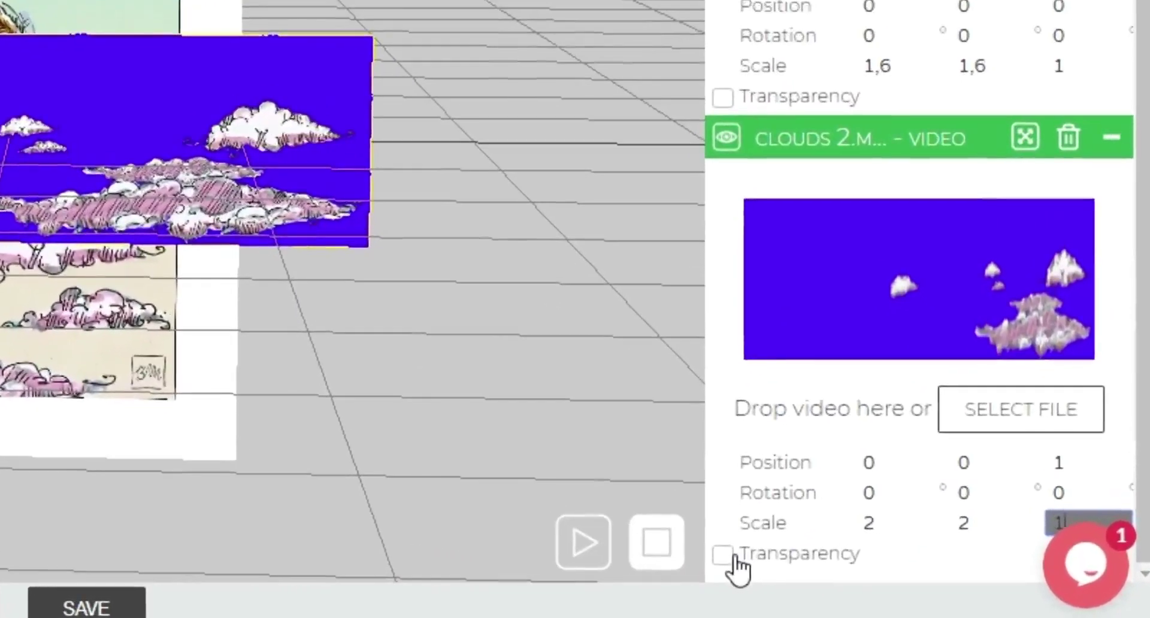
pyautogui.click(762, 559)
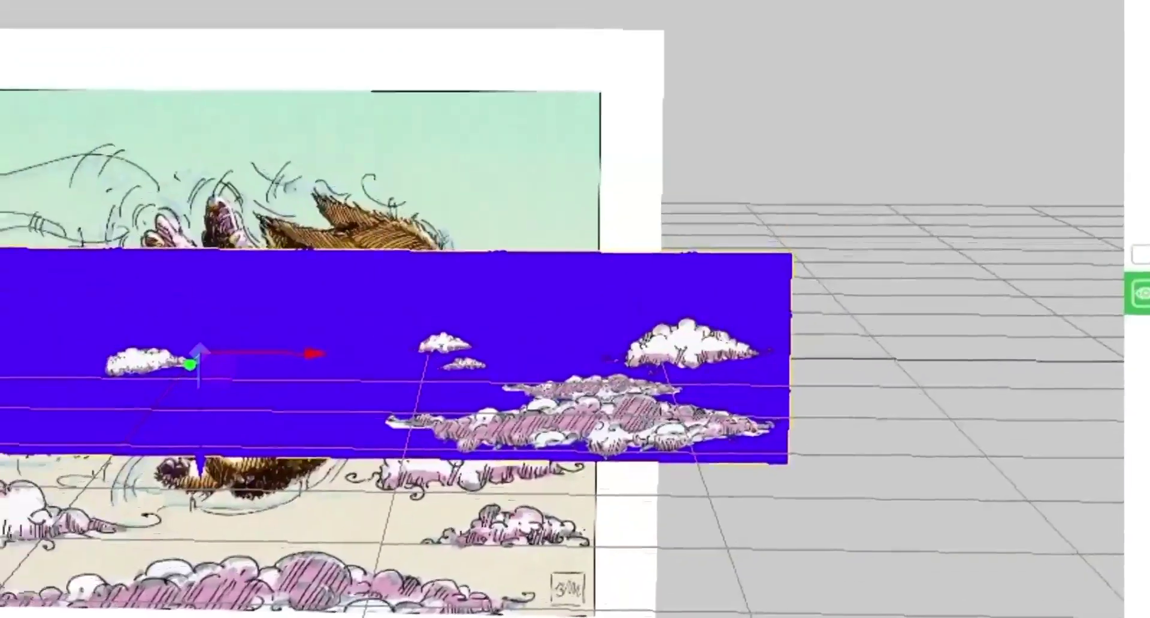
pyautogui.click(1025, 520)
pyautogui.click(453, 303)
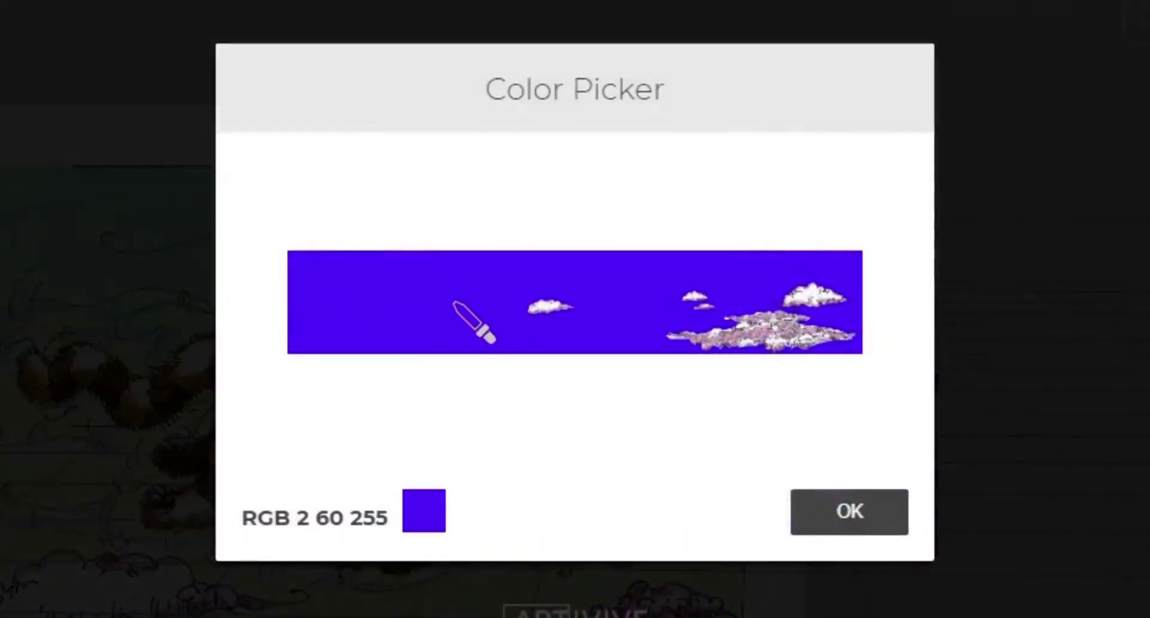
pyautogui.click(859, 511)
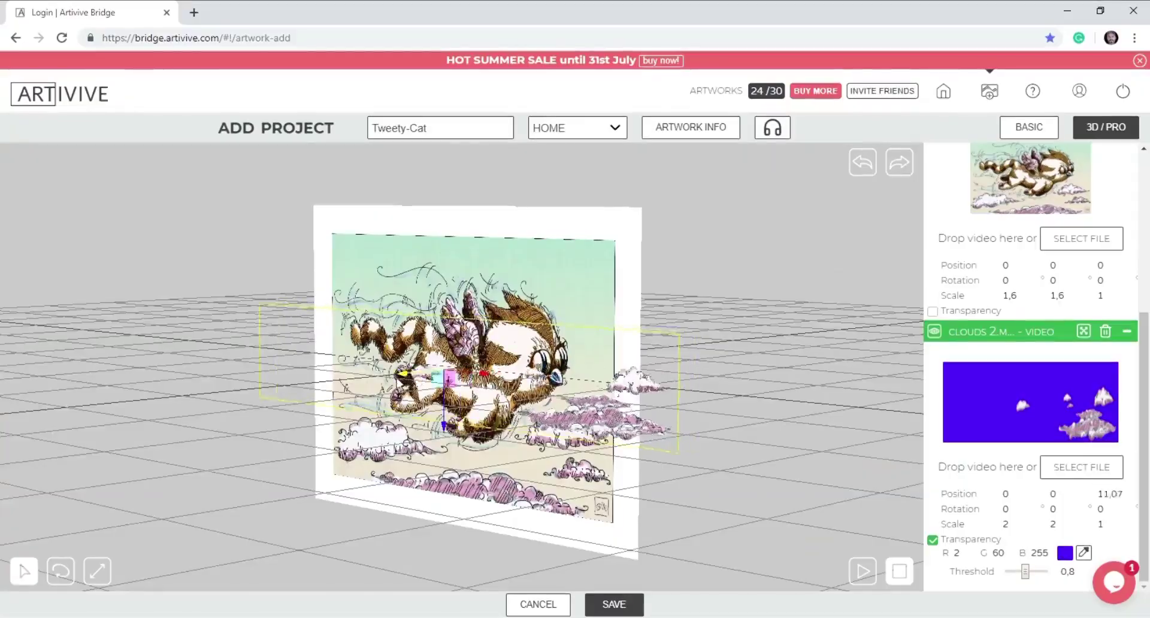
# - Move the Clouds 2 layer down to about 70,58 and forward to about 39,38 in front of the artwork
pyautogui.moveTo(403, 374); pyautogui.dragTo(349, 377)
pyautogui.moveTo(237, 513)
pyautogui.mouseDown()
pyautogui.moveTo(381, 509)
pyautogui.moveTo(246, 521)
pyautogui.mouseUp()
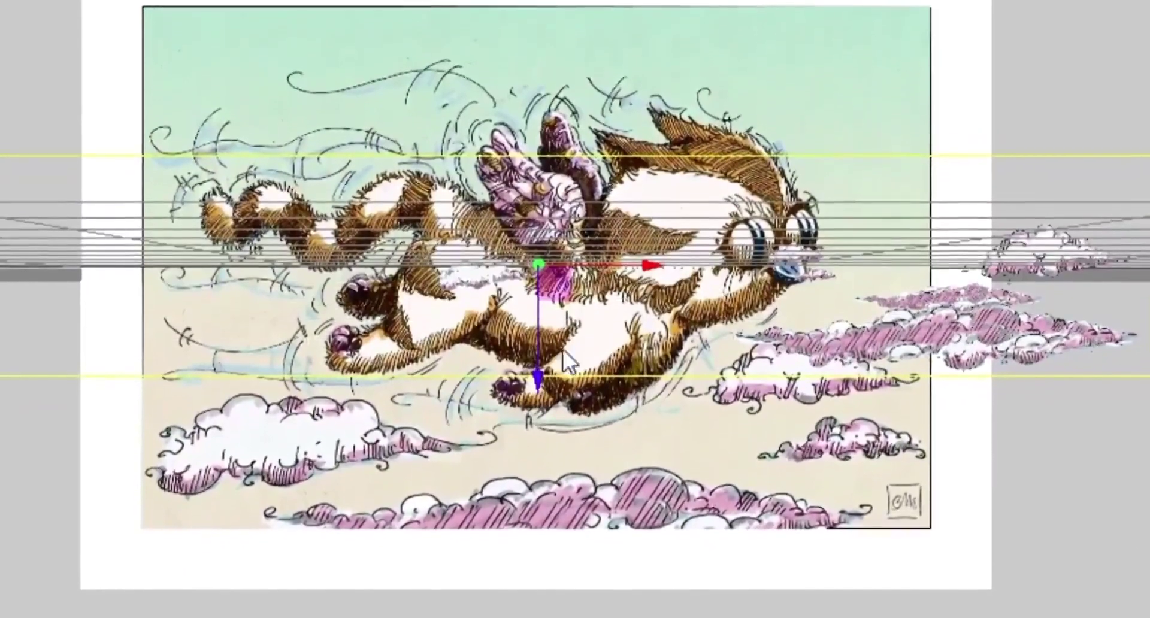
pyautogui.moveTo(537, 376); pyautogui.dragTo(567, 617)
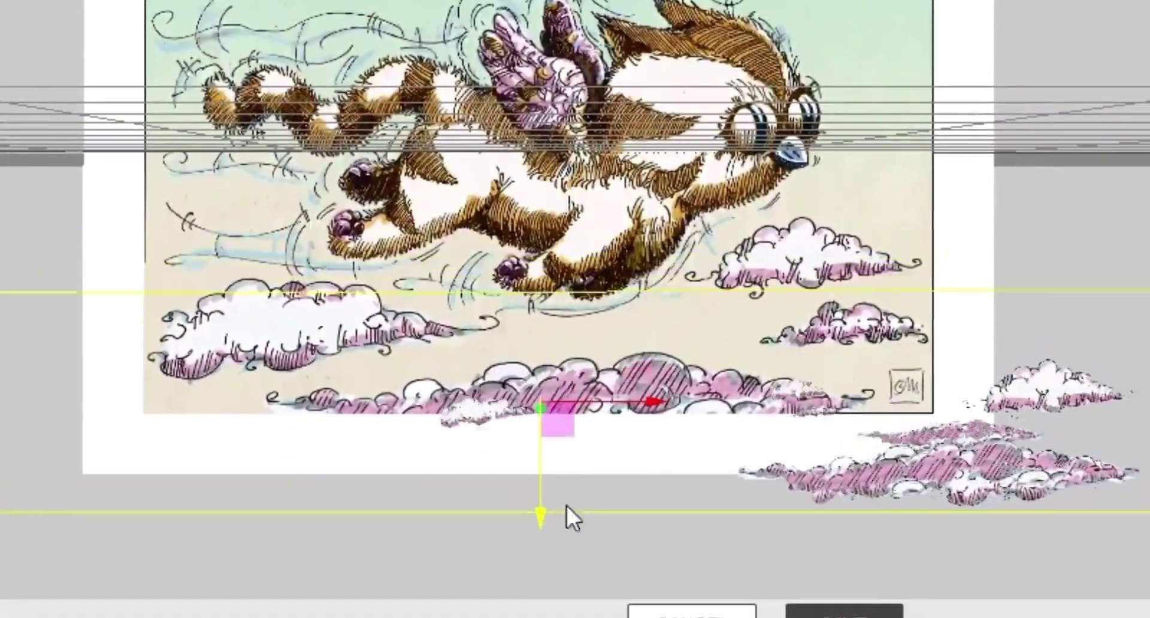
pyautogui.moveTo(566, 517)
pyautogui.mouseDown()
pyautogui.moveTo(559, 531)
pyautogui.moveTo(561, 497)
pyautogui.mouseUp()
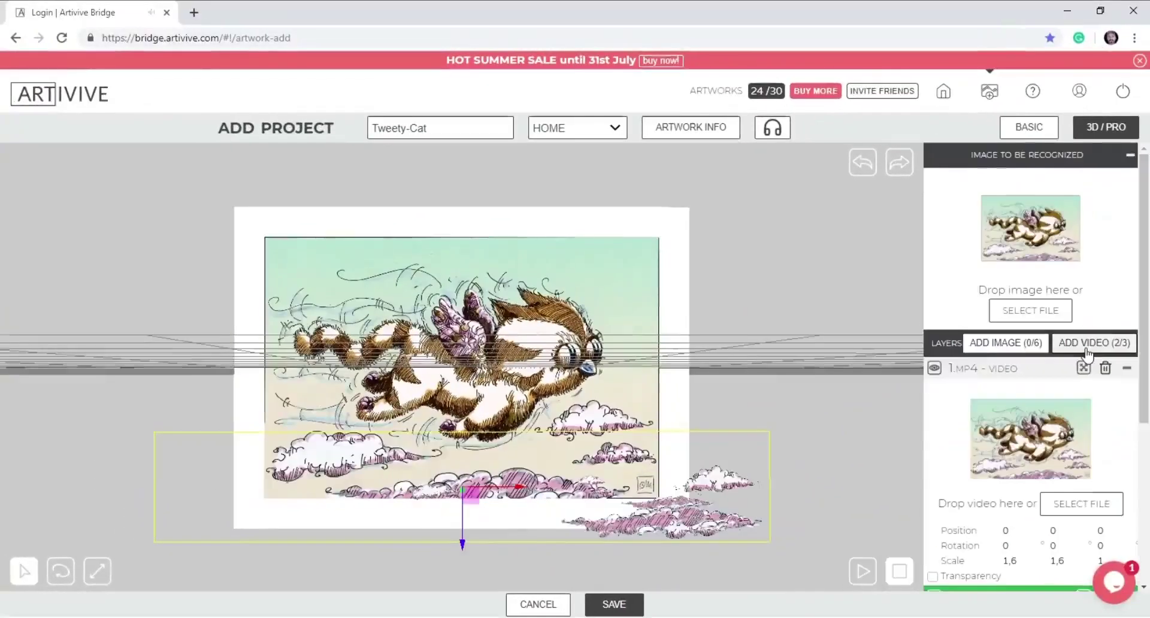
# - Add the Clouds 3 video as a new layer and enter 3 for all of its scale values
pyautogui.click(1087, 353)
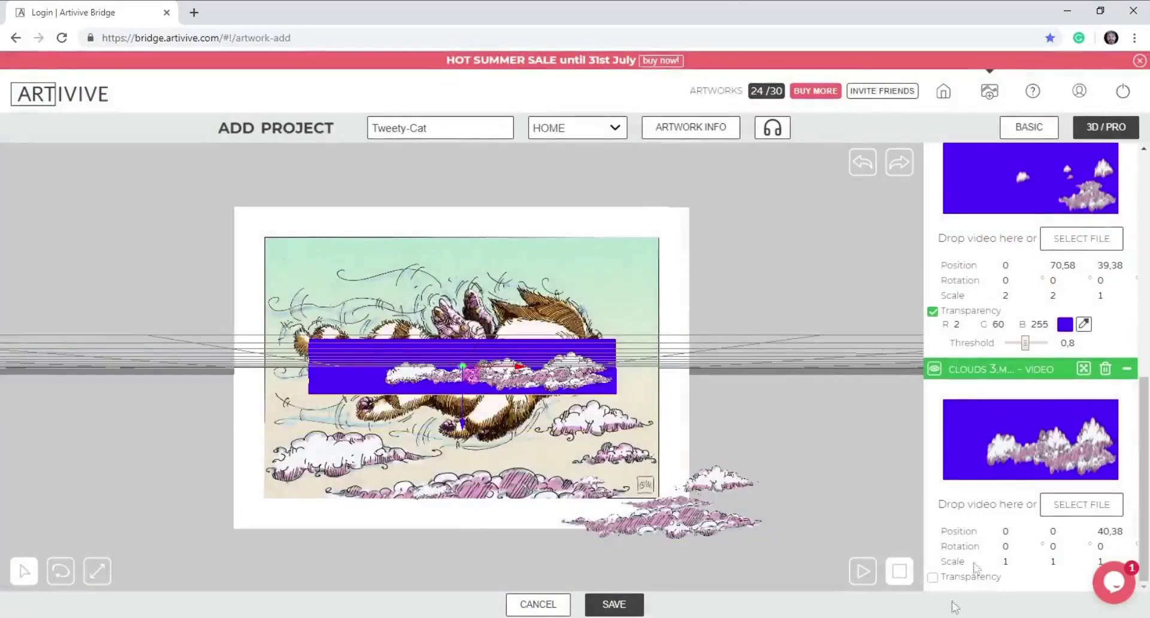
pyautogui.write('2')
pyautogui.doubleClick(1058, 565)
pyautogui.write('2')
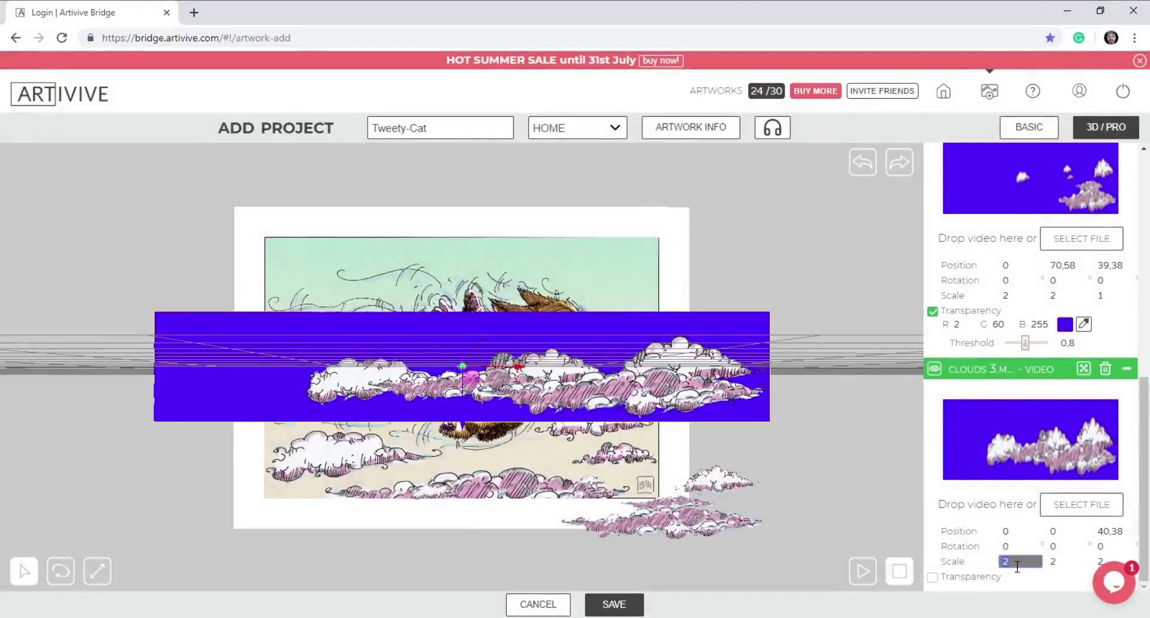
pyautogui.write('3')
pyautogui.doubleClick(1059, 564)
pyautogui.write('3')
pyautogui.doubleClick(1105, 564)
pyautogui.write('3')
# - Enable transparency for the Clouds 3 layer and sample its blue background, RGB 2 60 255, as the colour to remove
pyautogui.scroll(-5, 796, 407)
pyautogui.moveTo(815, 407); pyautogui.dragTo(700, 429)
pyautogui.click(932, 578)
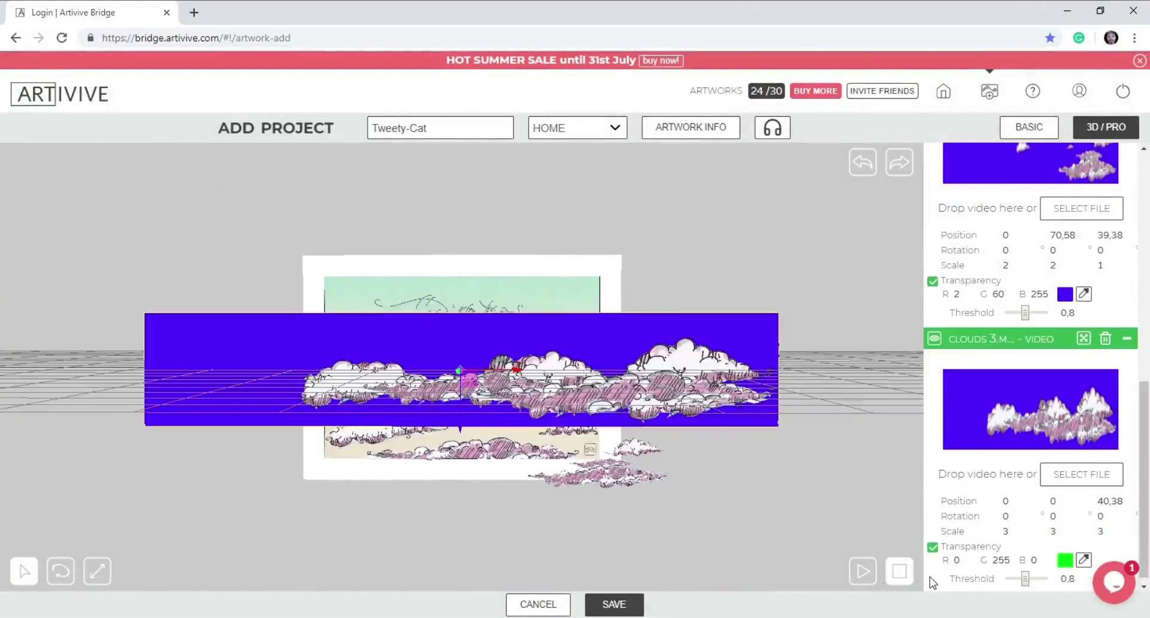
pyautogui.click(1083, 559)
pyautogui.click(462, 277)
pyautogui.click(715, 409)
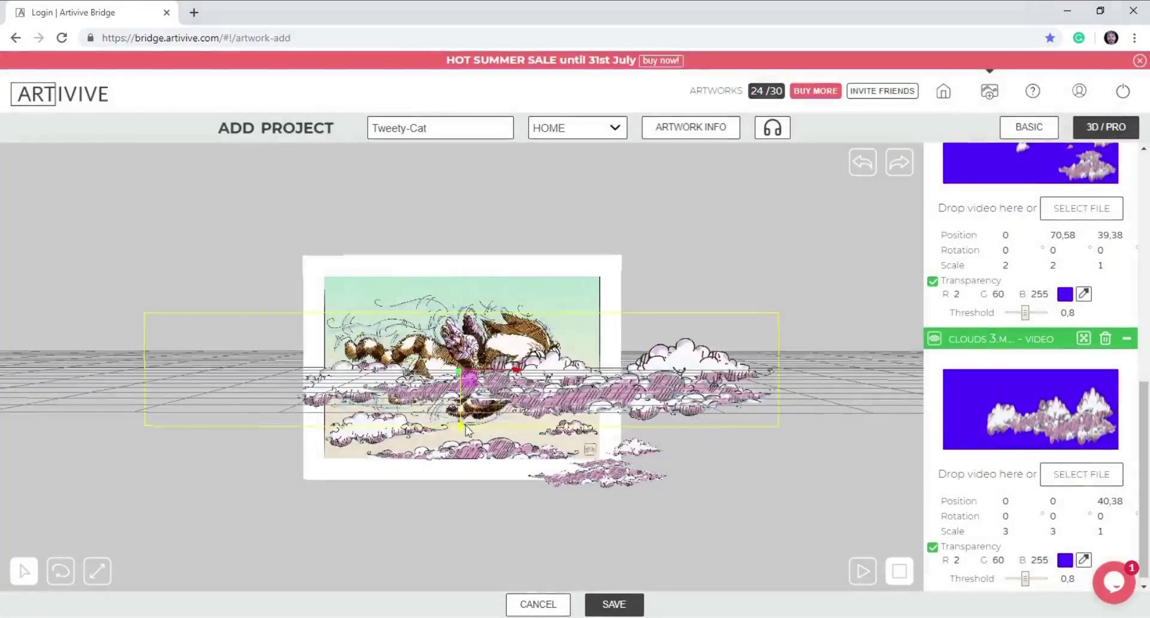
# - Move the Clouds 3 layer down to about 95,78 and forward to about 67,28, and preview all video layers together
pyautogui.moveTo(461, 428); pyautogui.dragTo(469, 532)
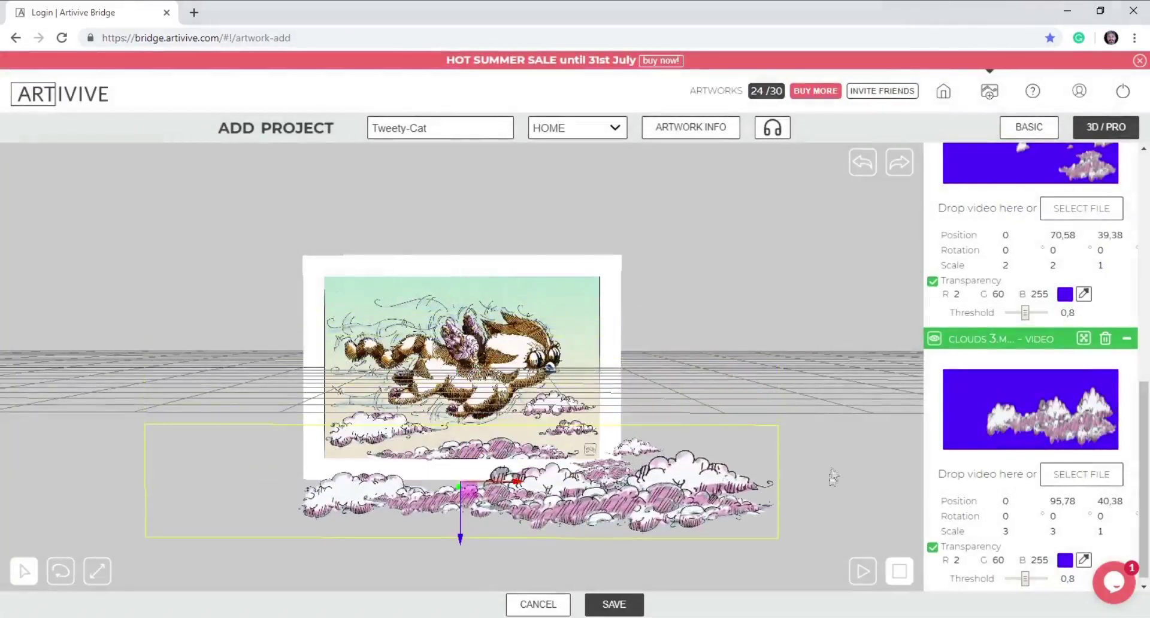
pyautogui.moveTo(847, 464); pyautogui.dragTo(743, 467)
pyautogui.moveTo(341, 478); pyautogui.dragTo(294, 482)
pyautogui.click(867, 574)
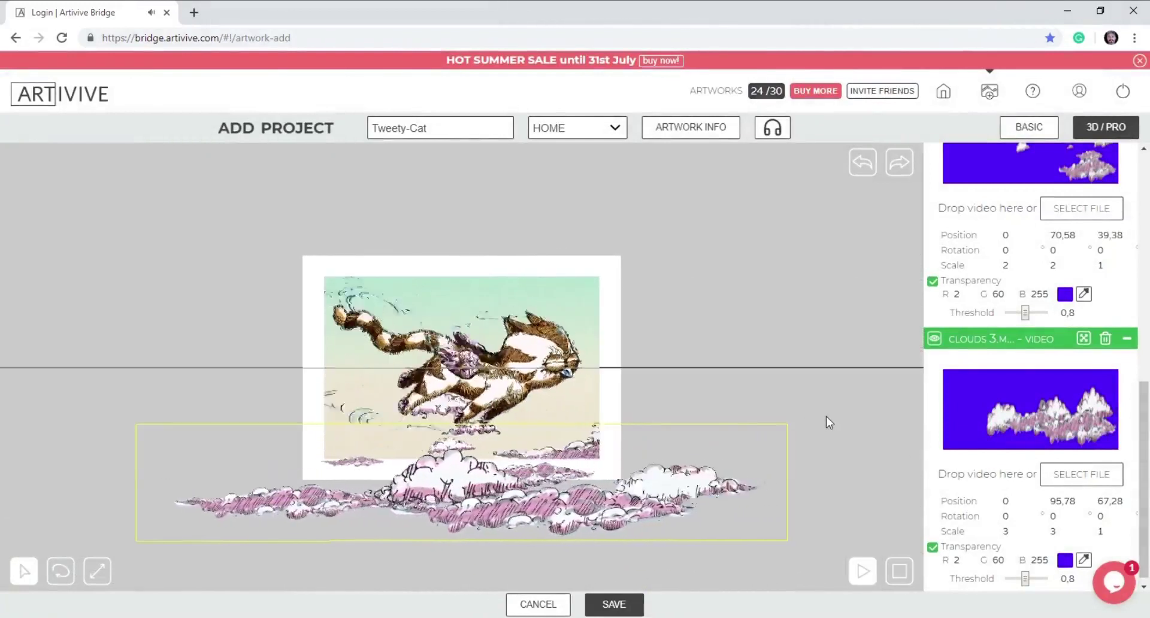
pyautogui.moveTo(825, 416); pyautogui.dragTo(783, 430)
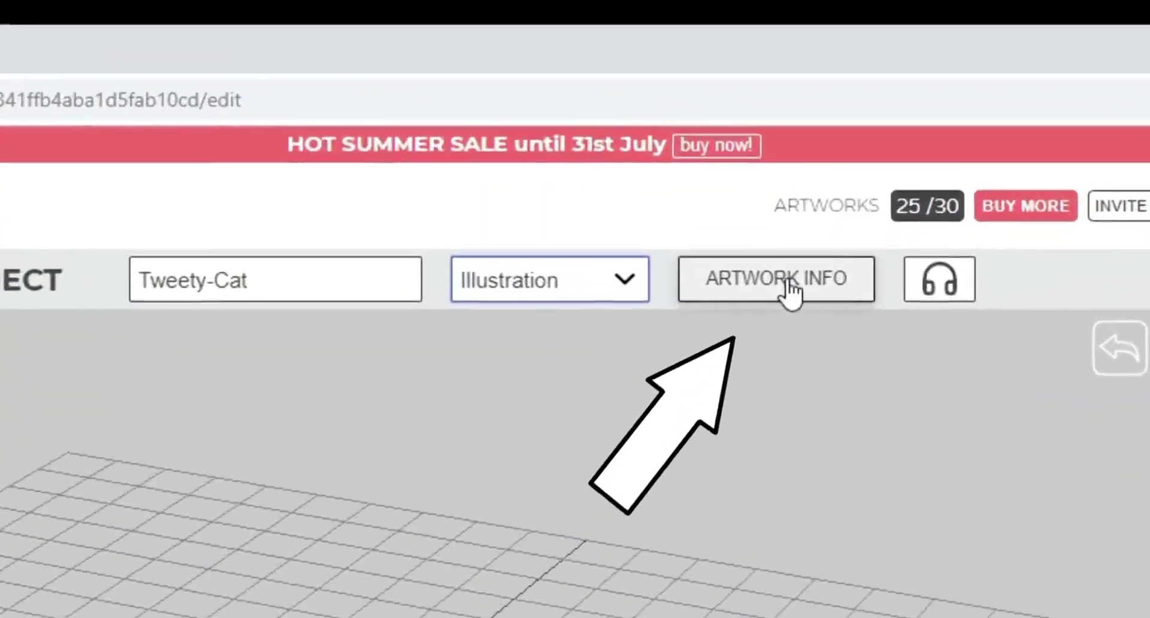
# - Fill in the artwork info with the artist's name, the artwork name Tweety-Cat and a description, and save the project
pyautogui.click(706, 146)
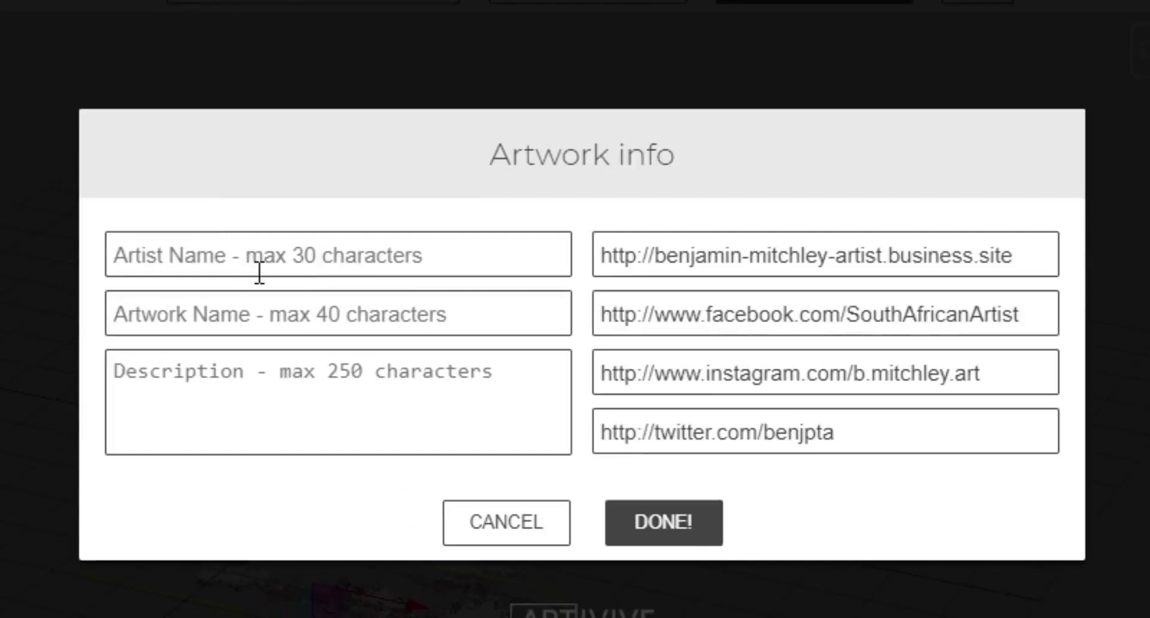
pyautogui.click(259, 272)
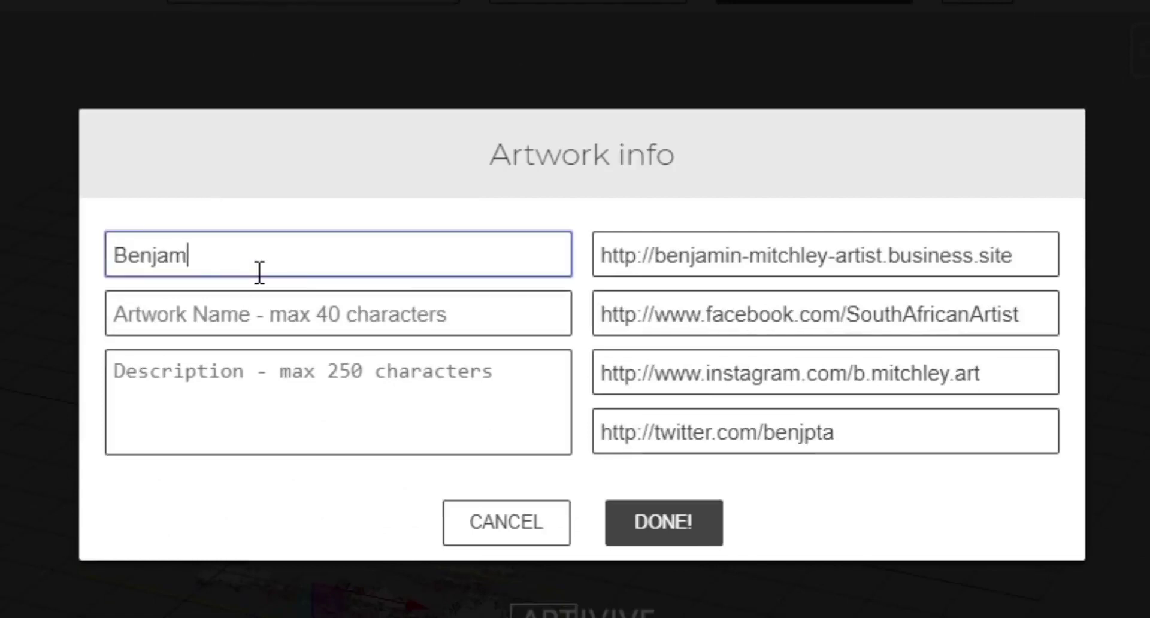
pyautogui.click(279, 328)
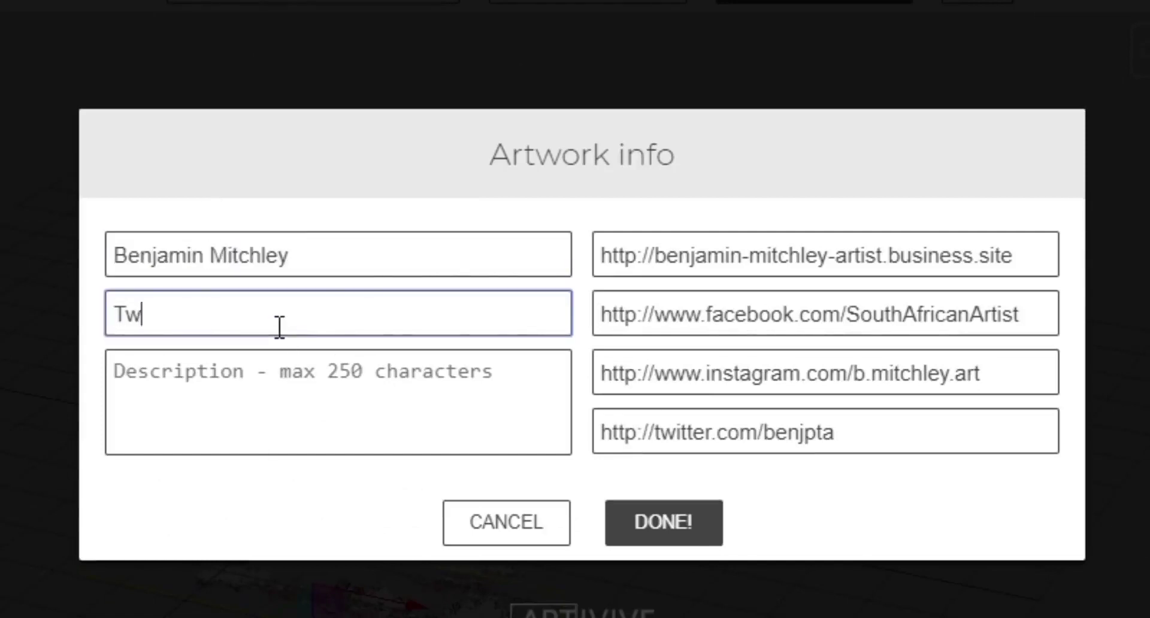
pyautogui.click(229, 397)
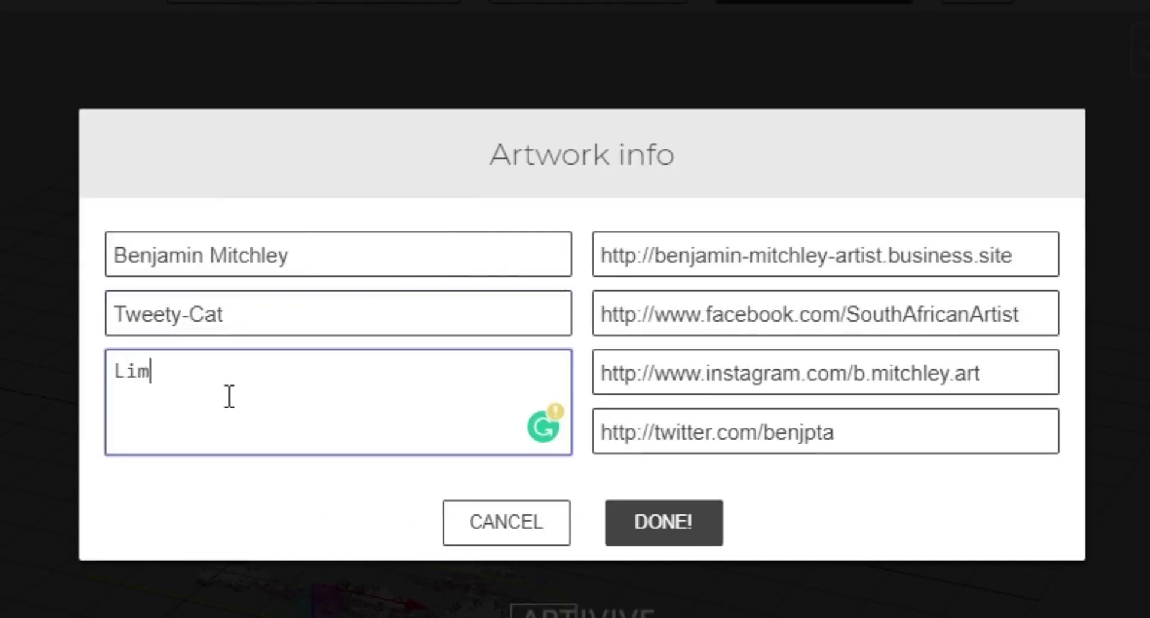
pyautogui.click(708, 508)
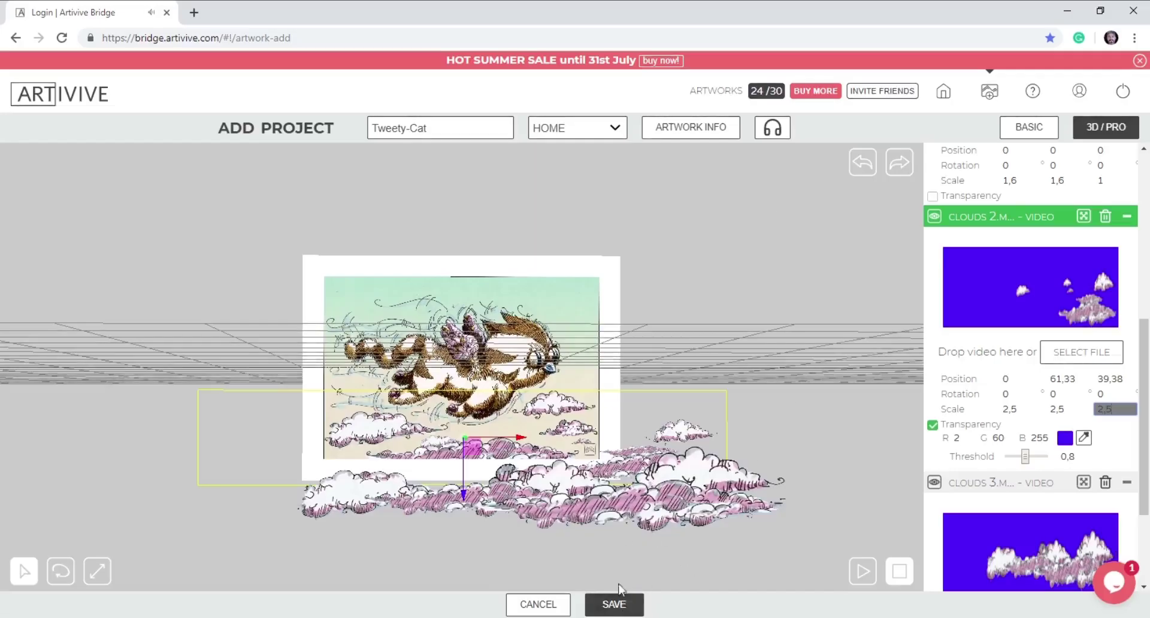
pyautogui.click(617, 604)
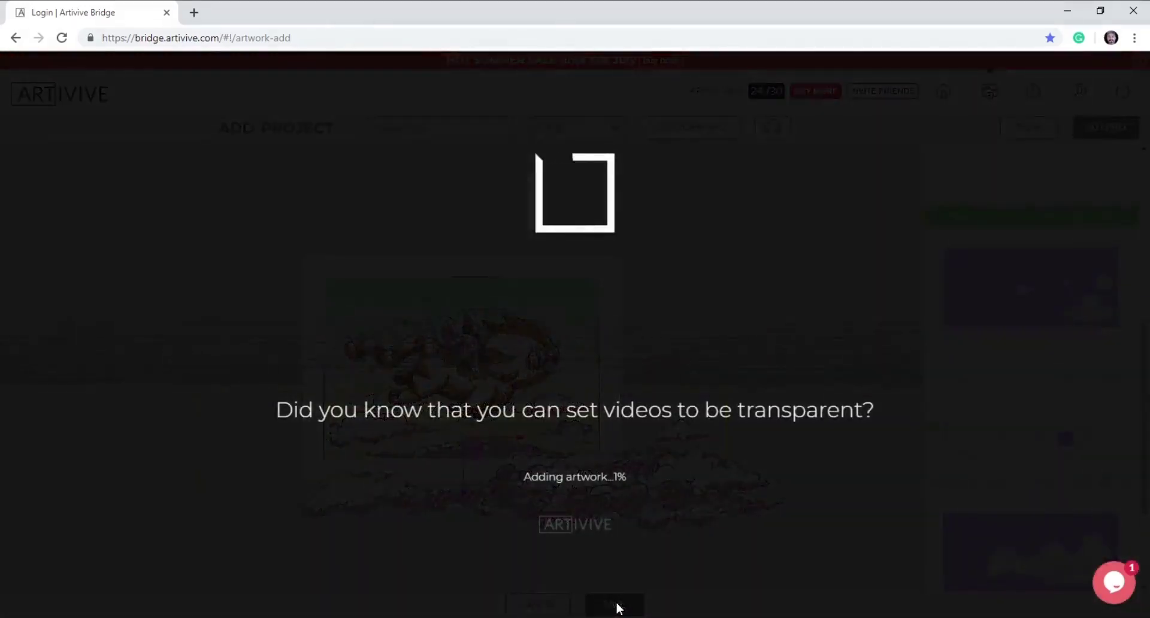